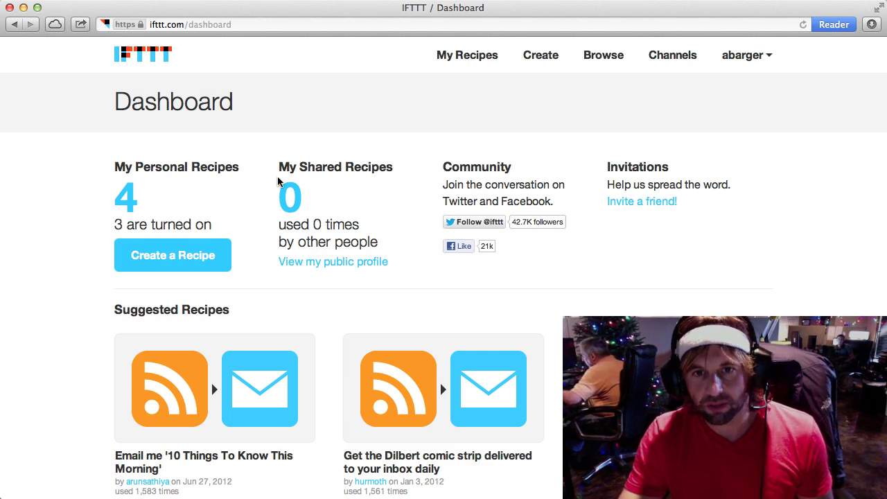
Step: Start a new recipe and pick Facebook from the trigger channel grid
{"action": "left_click", "coordinate": [552, 61]}
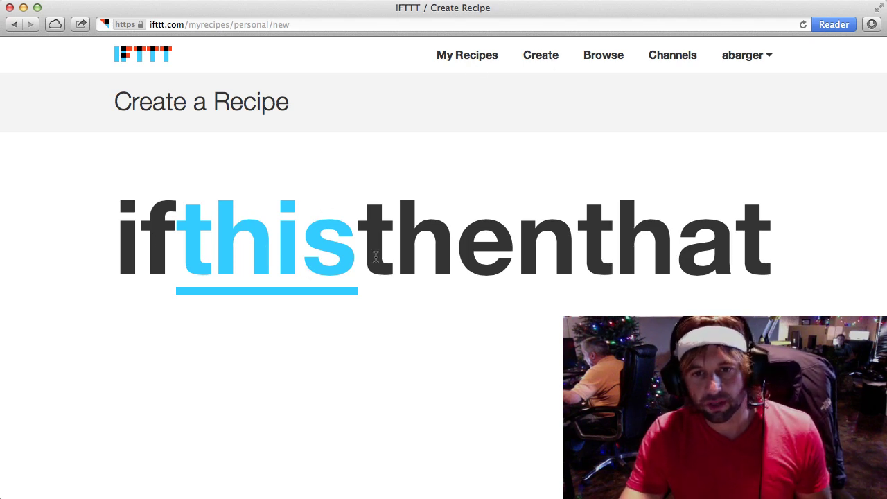
{"action": "left_click", "coordinate": [332, 258]}
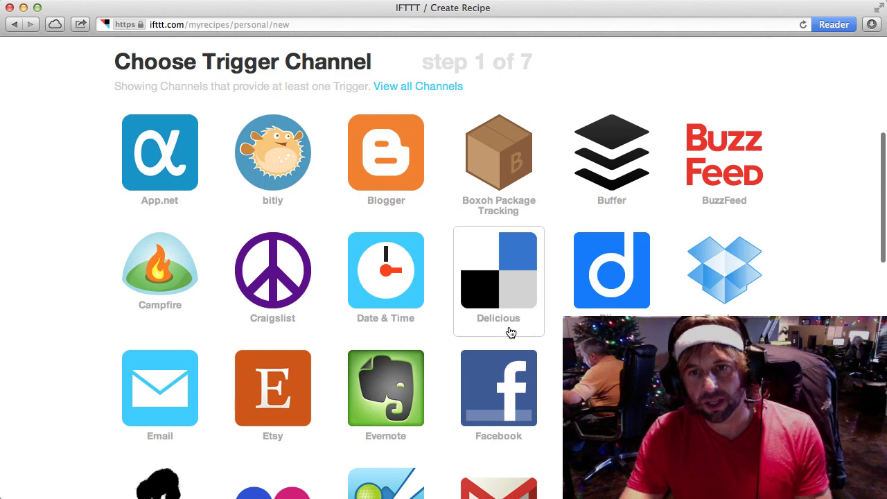
{"action": "scroll", "coordinate": [540, 336], "scroll_direction": "down", "scroll_amount": 2}
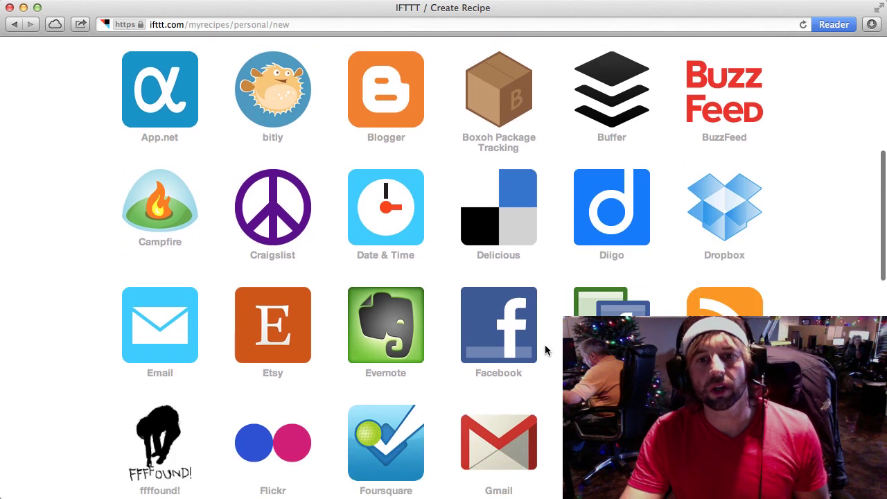
{"action": "scroll", "coordinate": [551, 358], "scroll_direction": "down", "scroll_amount": 2}
{"action": "scroll", "coordinate": [554, 363], "scroll_direction": "down", "scroll_amount": 2}
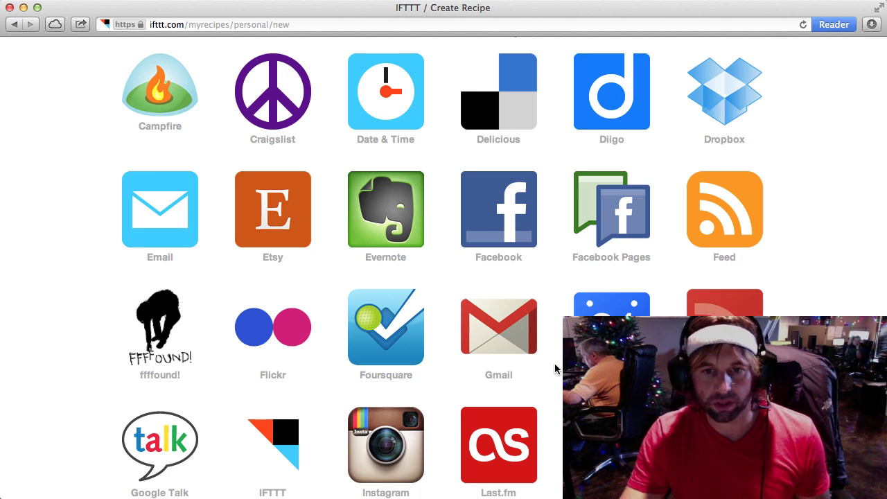
{"action": "scroll", "coordinate": [555, 363], "scroll_direction": "down", "scroll_amount": 2}
{"action": "scroll", "coordinate": [554, 363], "scroll_direction": "down", "scroll_amount": 5}
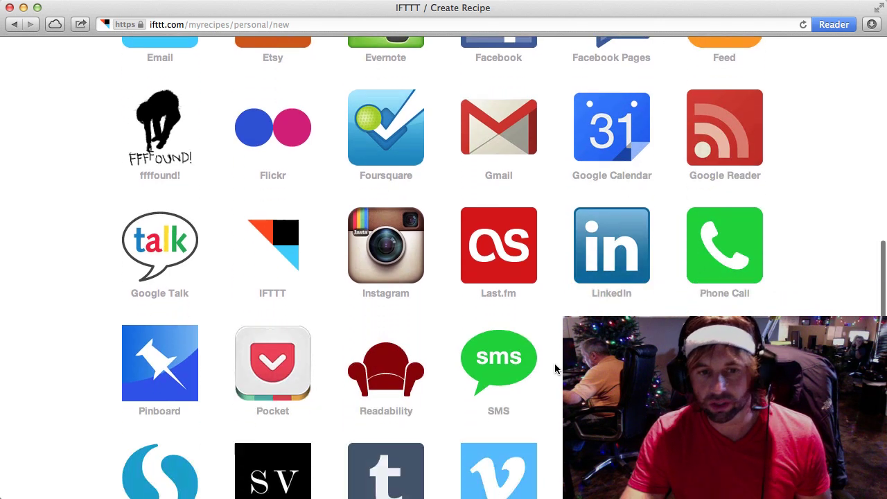
{"action": "scroll", "coordinate": [555, 363], "scroll_direction": "down", "scroll_amount": 7}
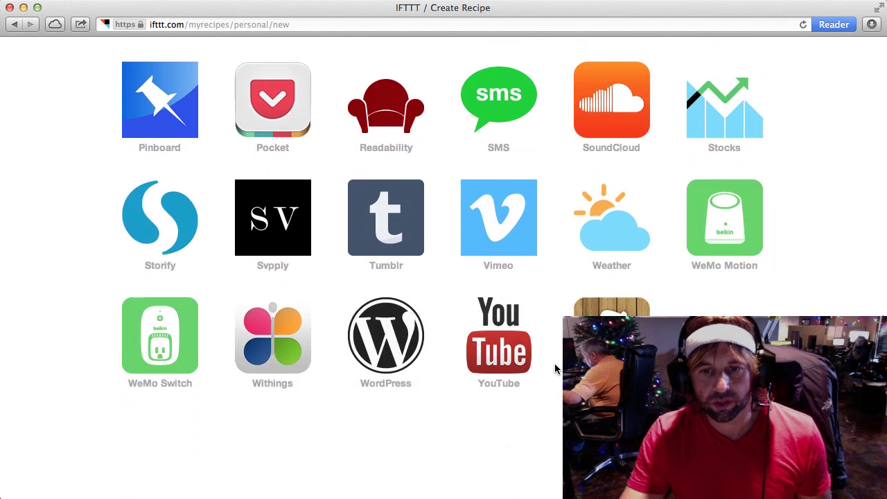
{"action": "scroll", "coordinate": [555, 363], "scroll_direction": "up", "scroll_amount": 20}
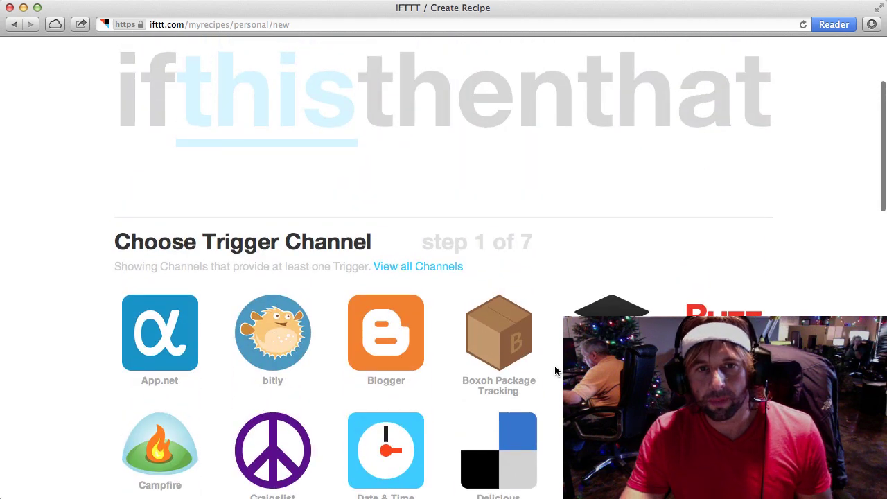
{"action": "scroll", "coordinate": [550, 372], "scroll_direction": "down", "scroll_amount": 20}
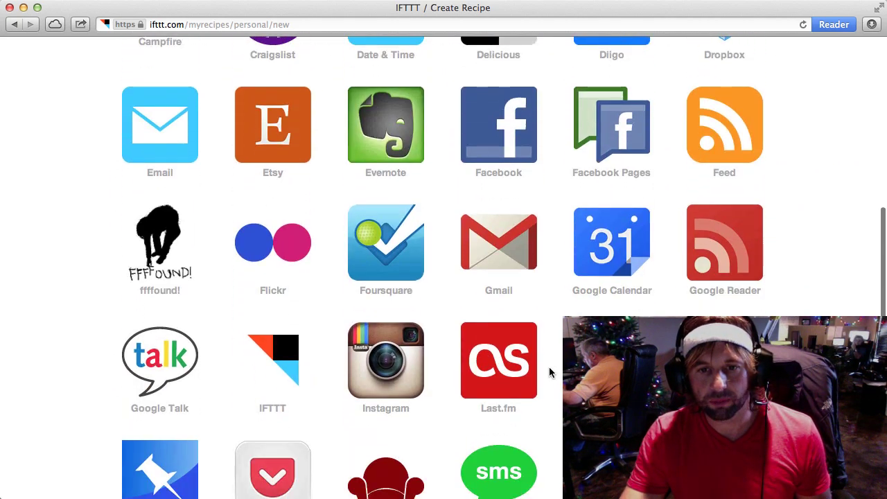
{"action": "scroll", "coordinate": [542, 383], "scroll_direction": "up", "scroll_amount": 3}
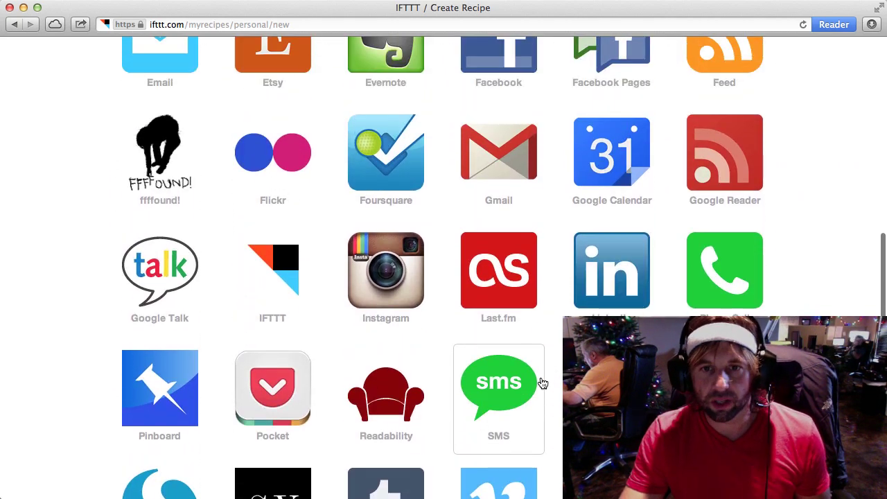
{"action": "scroll", "coordinate": [541, 381], "scroll_direction": "up", "scroll_amount": 3}
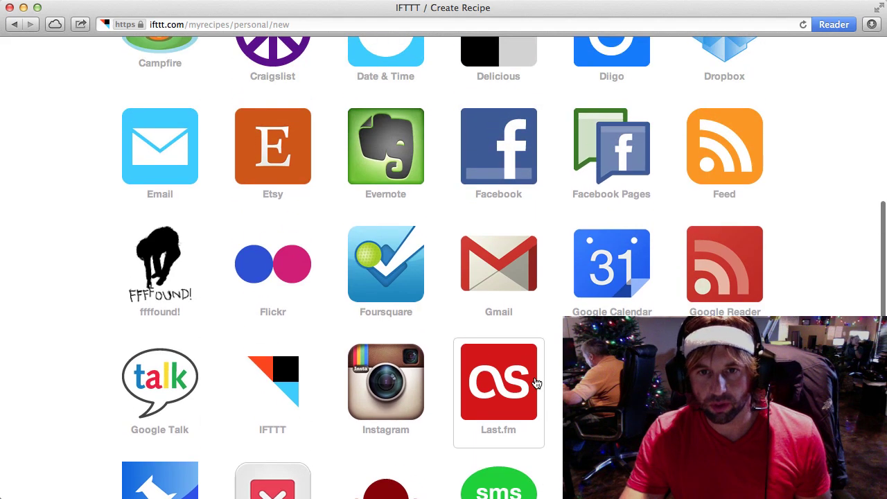
{"action": "left_click", "coordinate": [491, 150]}
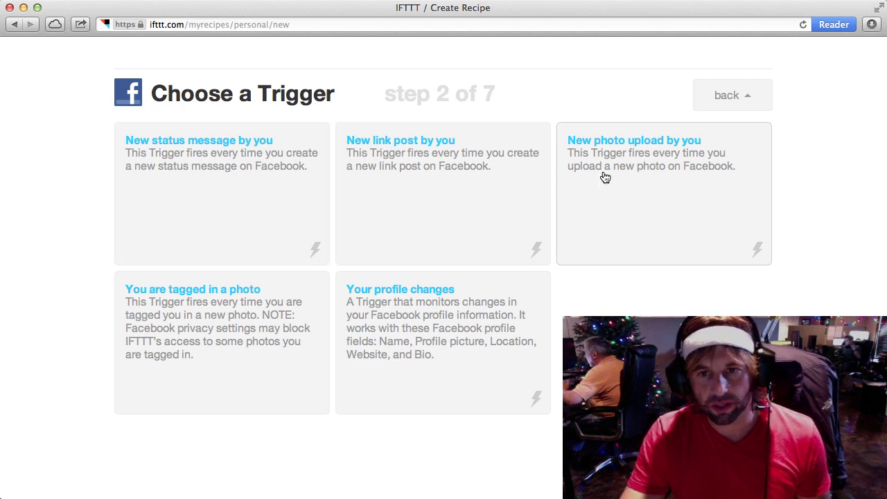
Step: Go back from Facebook and make Instagram's 'Any new photo by you' the trigger
{"action": "left_click", "coordinate": [15, 25]}
{"action": "left_click", "coordinate": [475, 79]}
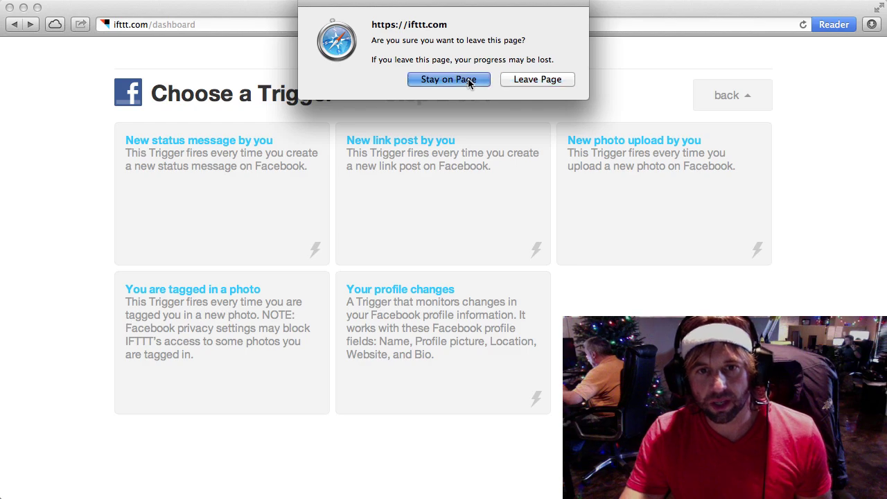
{"action": "left_click", "coordinate": [740, 109]}
{"action": "scroll", "coordinate": [441, 345], "scroll_direction": "down", "scroll_amount": 10}
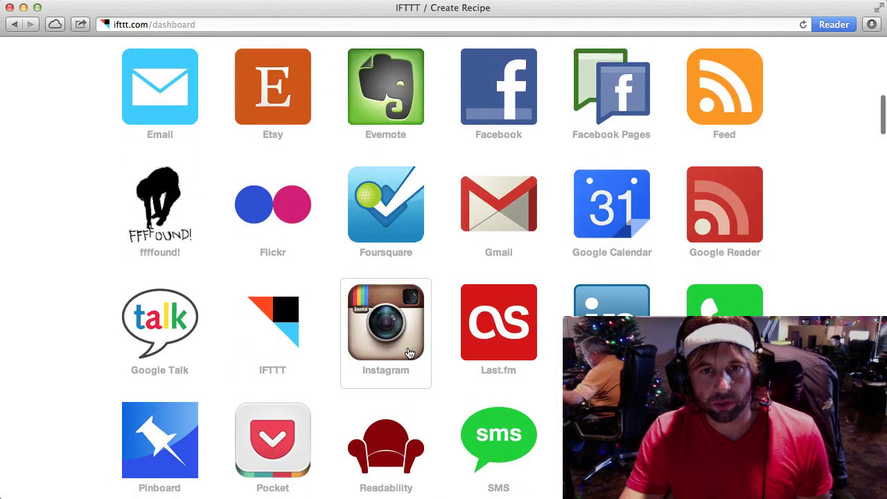
{"action": "left_click", "coordinate": [409, 350]}
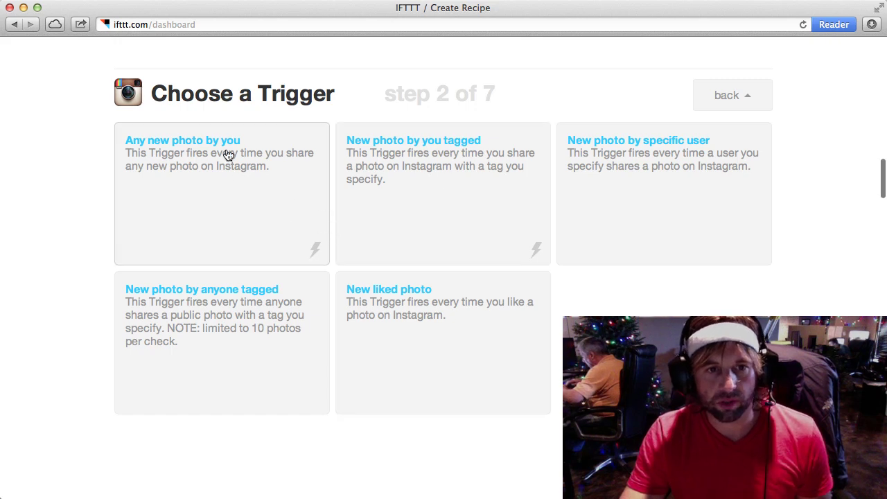
{"action": "left_click", "coordinate": [224, 145]}
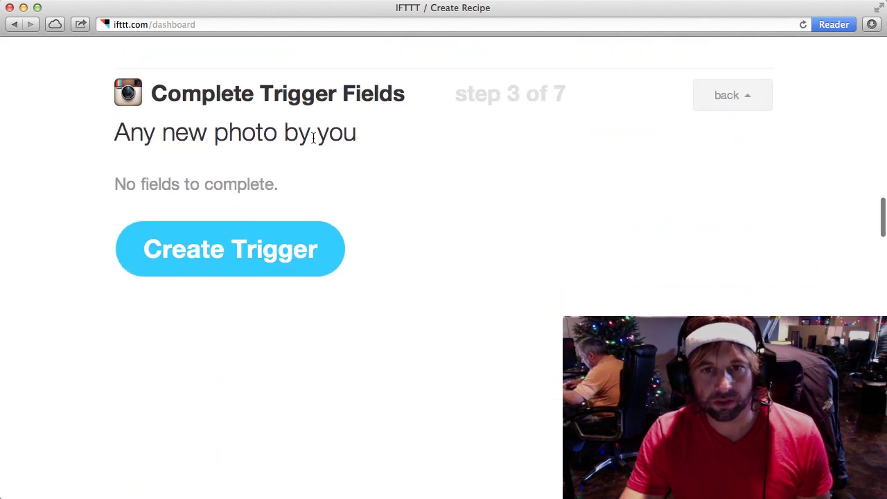
{"action": "left_click", "coordinate": [228, 268]}
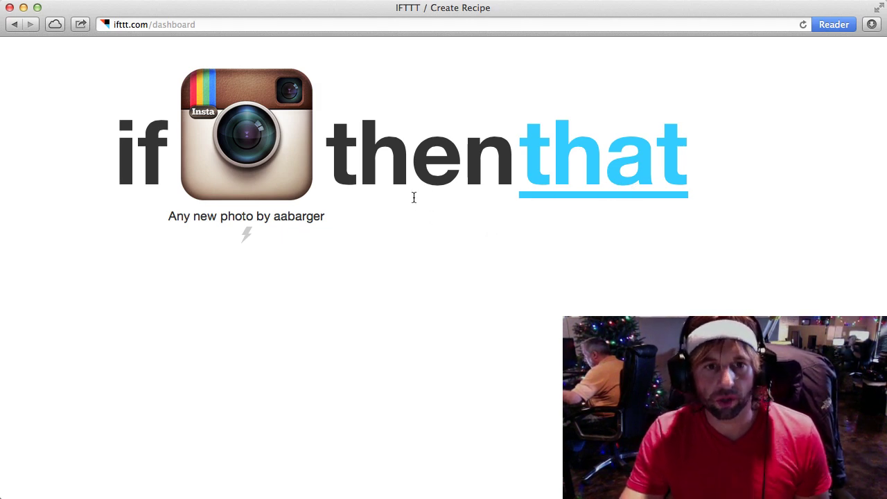
Step: Choose the Email channel, not Gmail, as the recipe's action channel
{"action": "left_click", "coordinate": [706, 179]}
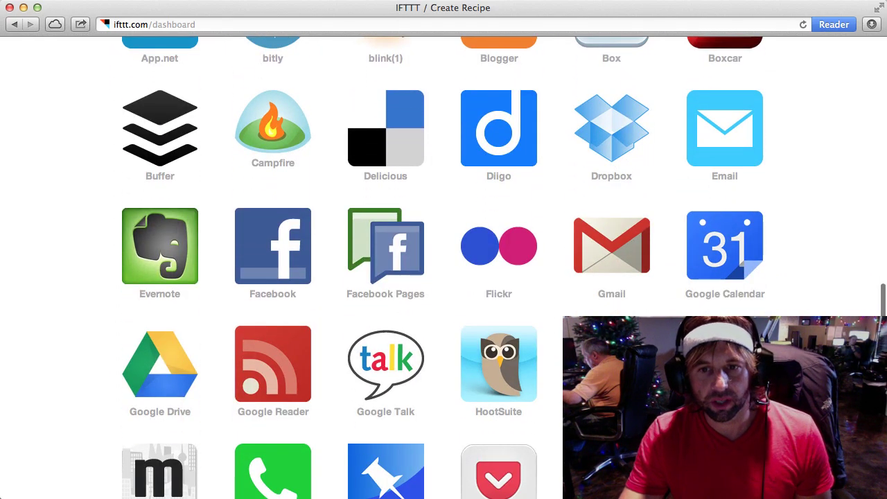
{"action": "scroll", "coordinate": [615, 268], "scroll_direction": "down", "scroll_amount": 5}
{"action": "left_click", "coordinate": [612, 48]}
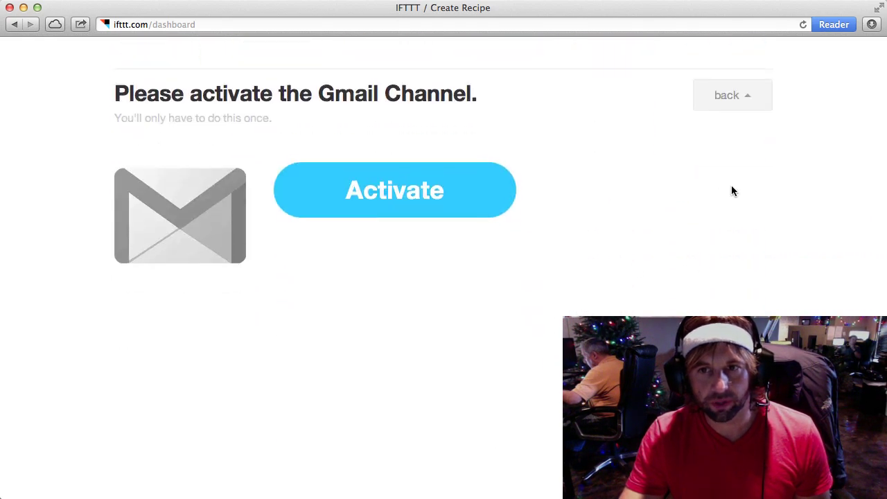
{"action": "left_click", "coordinate": [729, 95]}
{"action": "scroll", "coordinate": [623, 277], "scroll_direction": "down", "scroll_amount": 4}
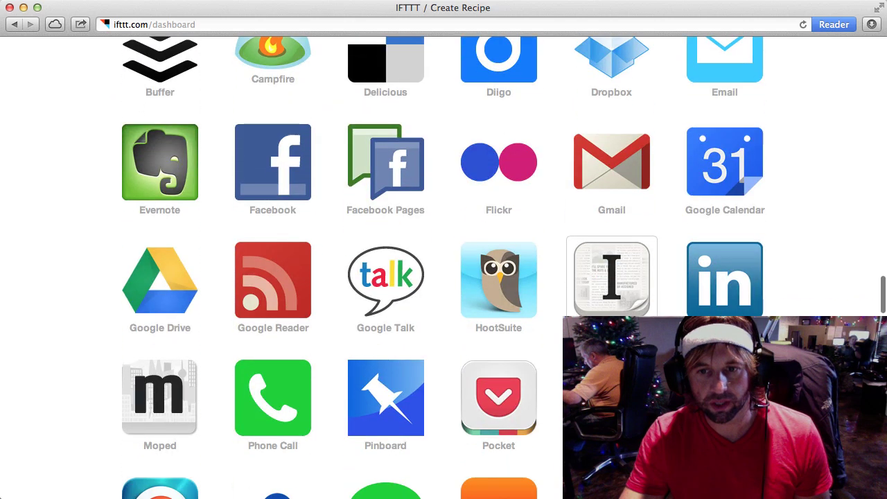
{"action": "scroll", "coordinate": [713, 174], "scroll_direction": "up", "scroll_amount": 2}
{"action": "left_click", "coordinate": [710, 149]}
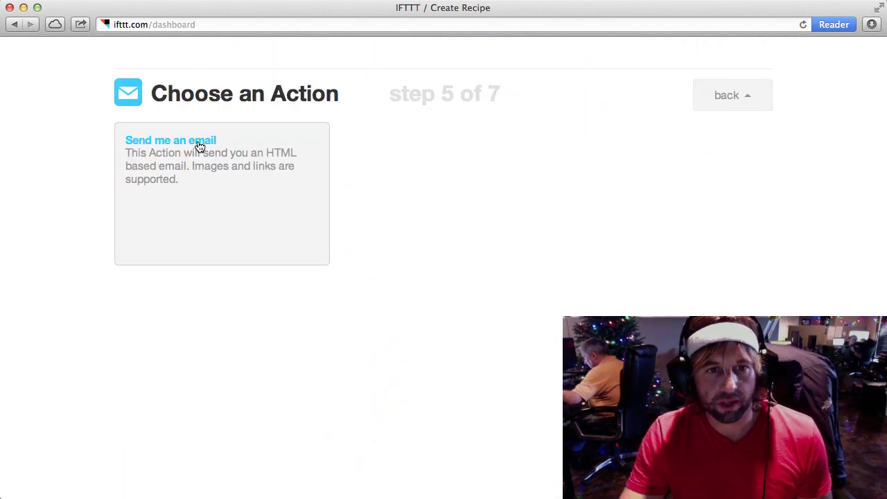
Step: Add a 'Send me an email' action with Caption as subject and SourceUrl photo in body
{"action": "left_click", "coordinate": [198, 177]}
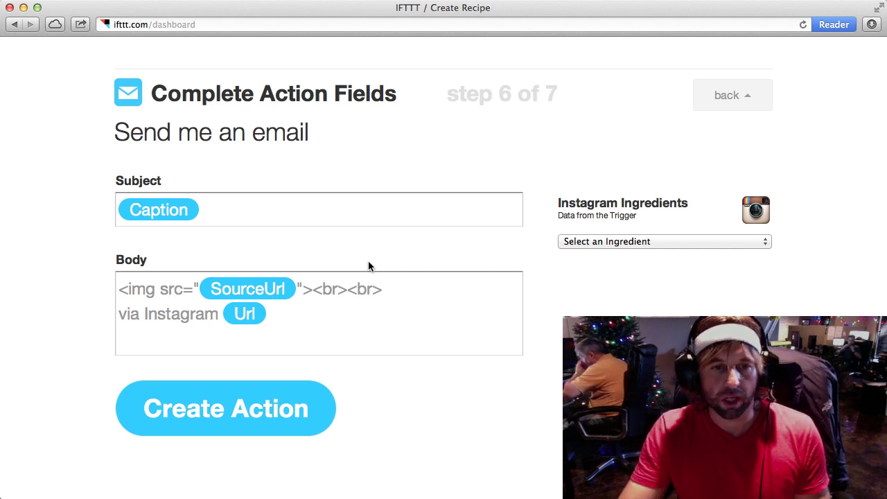
{"action": "scroll", "coordinate": [360, 415], "scroll_direction": "down", "scroll_amount": 3}
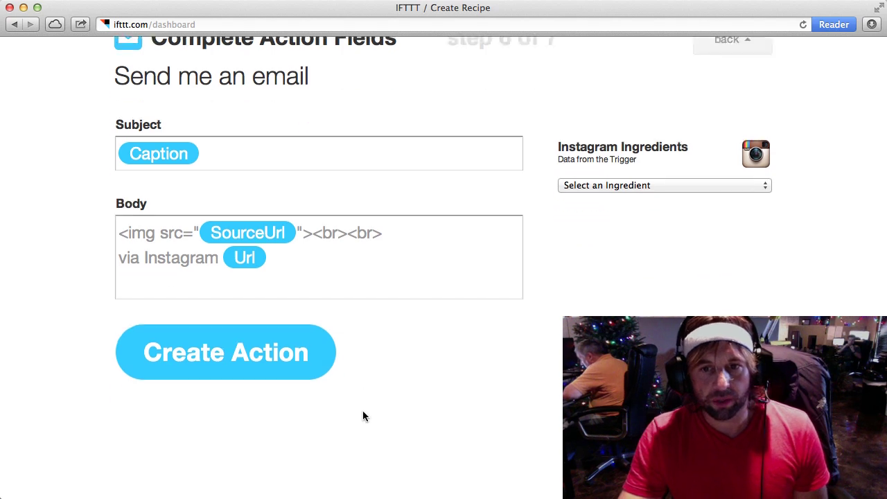
{"action": "left_click", "coordinate": [261, 327]}
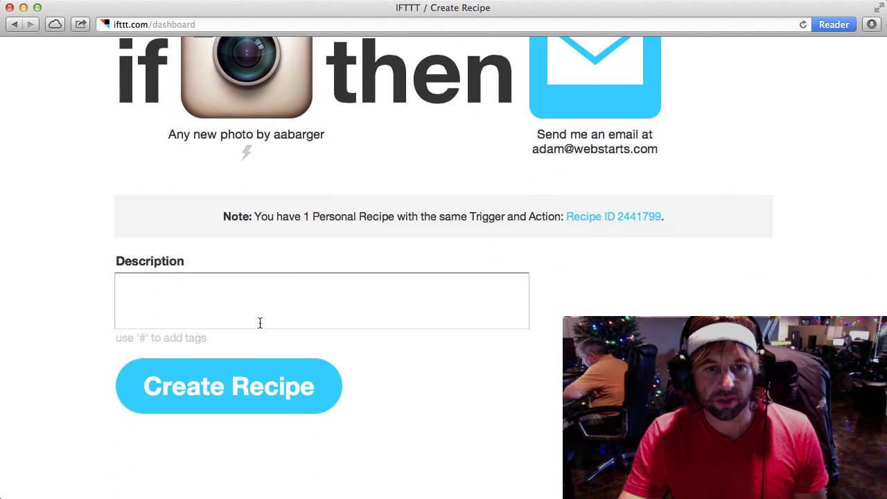
Step: Create and turn on the Instagram-to-email recipe
{"action": "scroll", "coordinate": [262, 339], "scroll_direction": "up", "scroll_amount": 15}
{"action": "scroll", "coordinate": [292, 340], "scroll_direction": "up", "scroll_amount": 15}
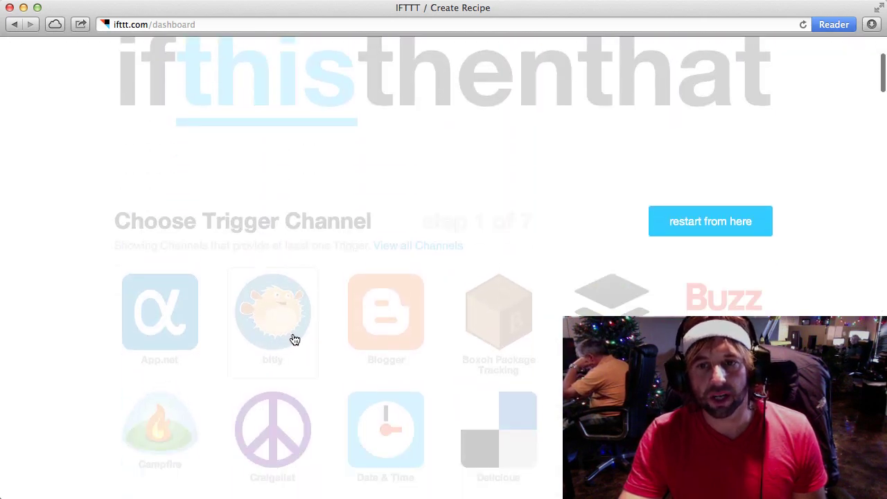
{"action": "scroll", "coordinate": [294, 338], "scroll_direction": "down", "scroll_amount": 20}
{"action": "left_click", "coordinate": [292, 334]}
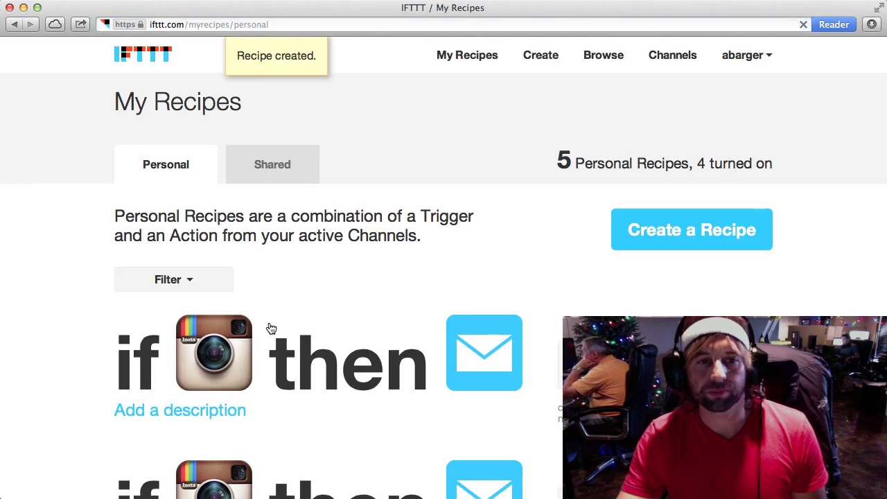
{"action": "scroll", "coordinate": [370, 386], "scroll_direction": "down", "scroll_amount": 3}
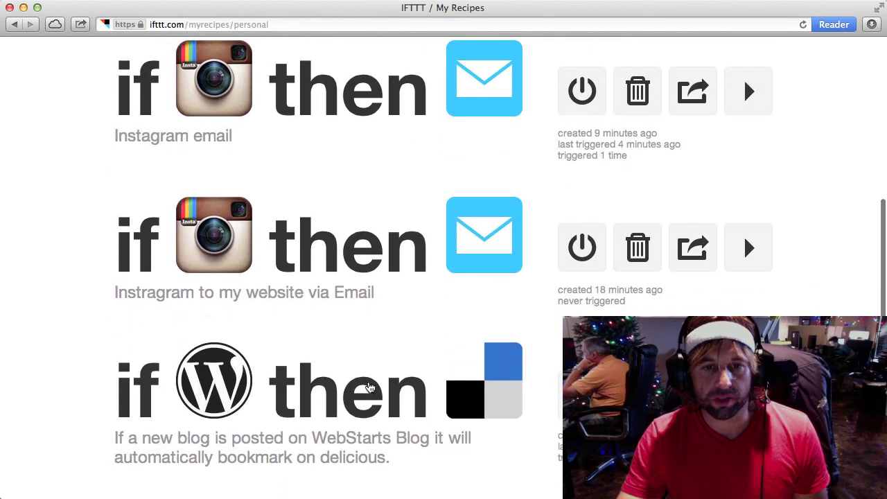
{"action": "scroll", "coordinate": [368, 388], "scroll_direction": "up", "scroll_amount": 8}
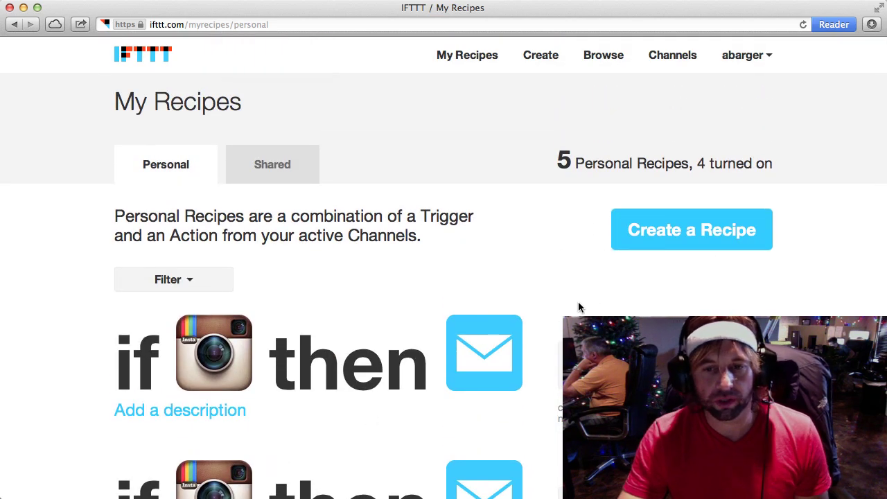
{"action": "scroll", "coordinate": [584, 301], "scroll_direction": "down", "scroll_amount": 1}
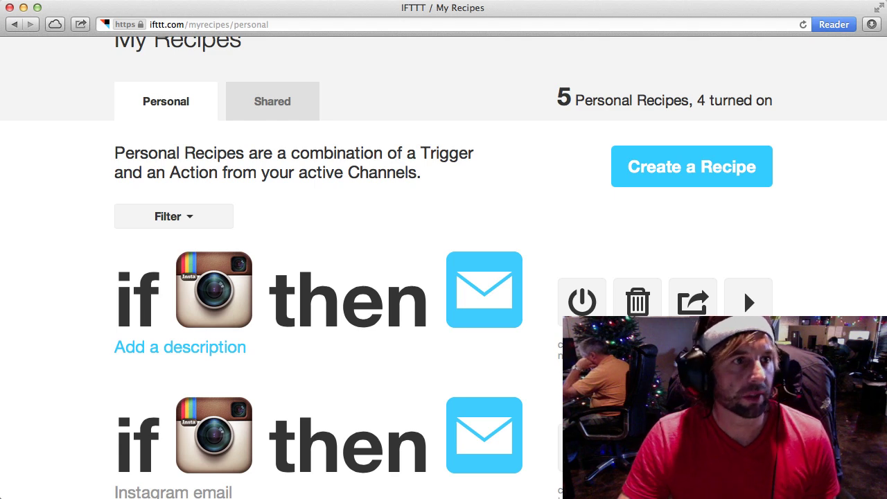
Step: Open the '(no subject)' IFTTT Action email in Gmail and display its images to reveal the photo
{"action": "key", "text": "super+Tab"}
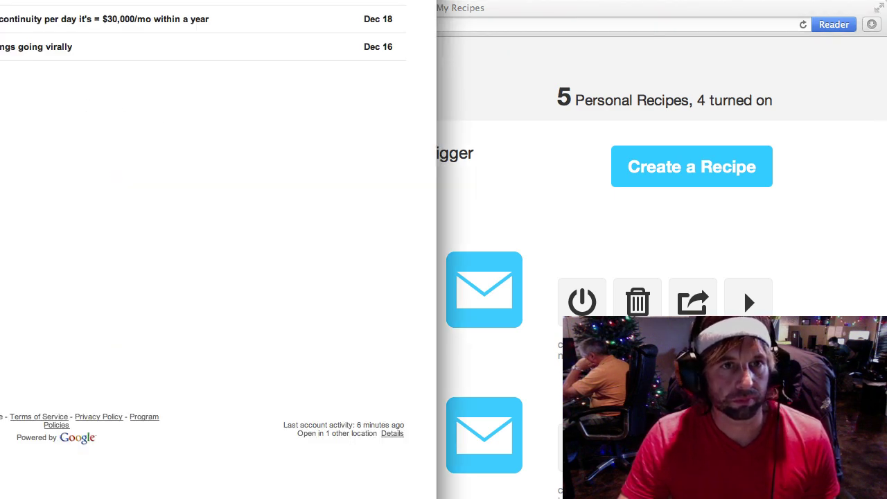
{"action": "left_click", "coordinate": [540, 176]}
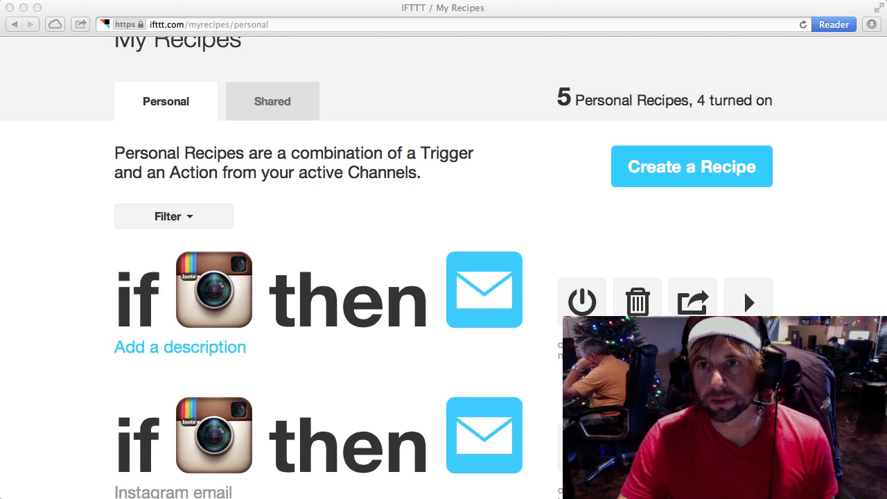
{"action": "key", "text": "super+grave"}
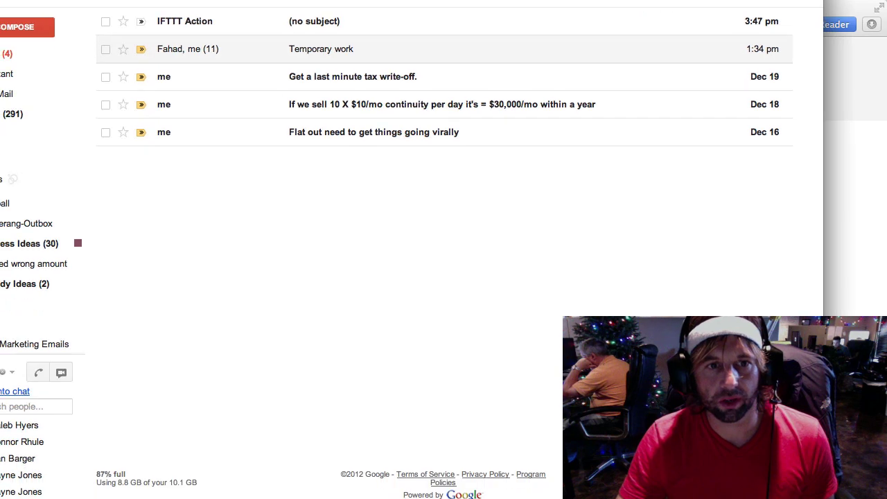
{"action": "scroll", "coordinate": [412, 250], "scroll_direction": "up", "scroll_amount": 1}
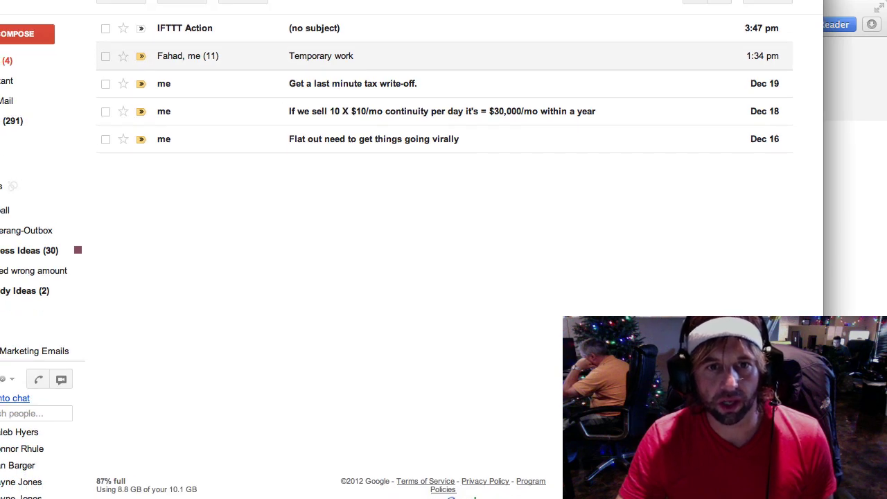
{"action": "left_click", "coordinate": [310, 35]}
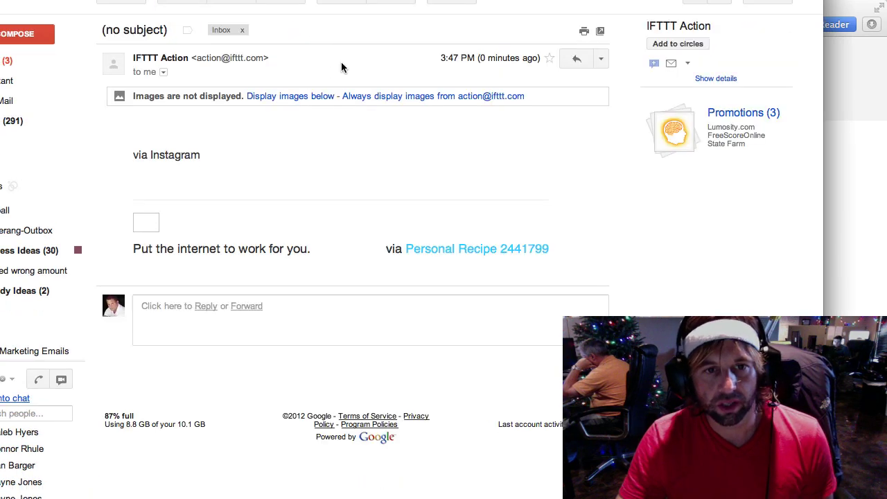
{"action": "left_click", "coordinate": [303, 97]}
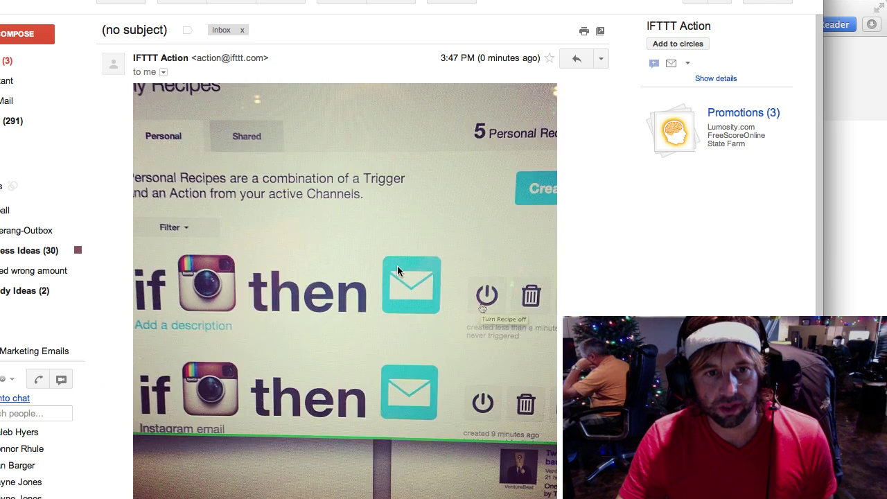
{"action": "scroll", "coordinate": [388, 259], "scroll_direction": "down", "scroll_amount": 2}
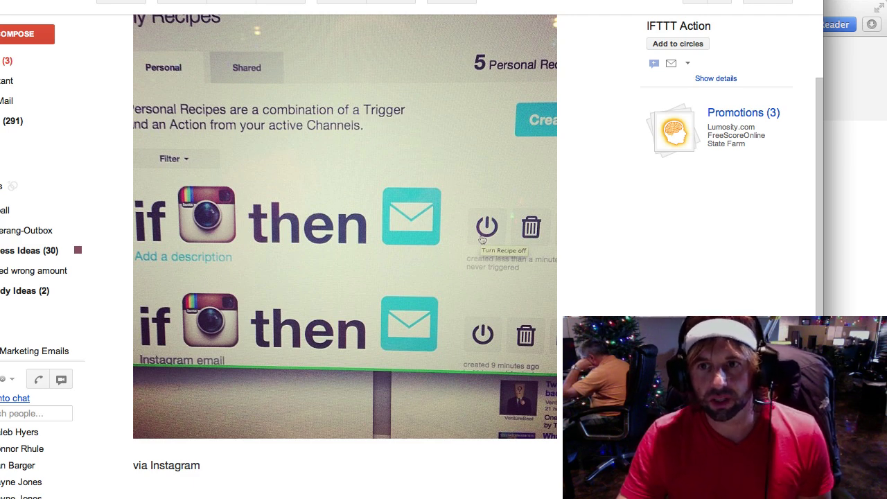
Step: Close Gmail and return to the top of IFTTT's My Recipes page
{"action": "key", "text": "super+w"}
{"action": "scroll", "coordinate": [566, 241], "scroll_direction": "up", "scroll_amount": 3}
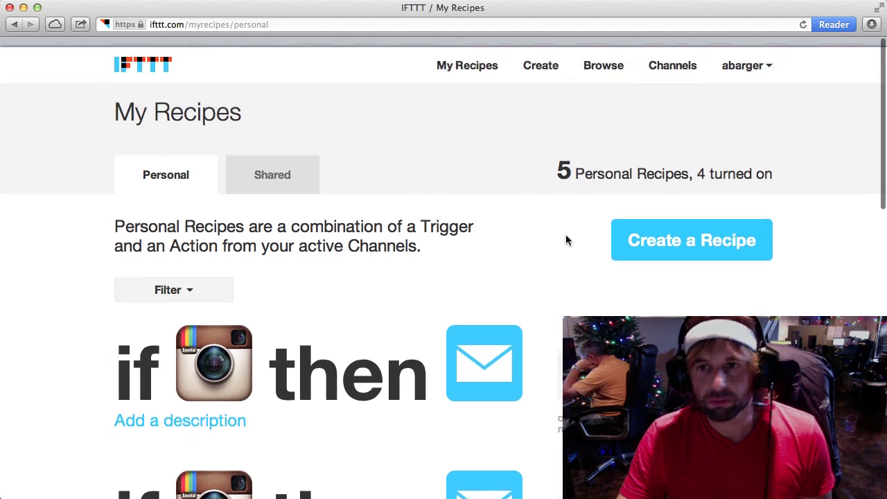